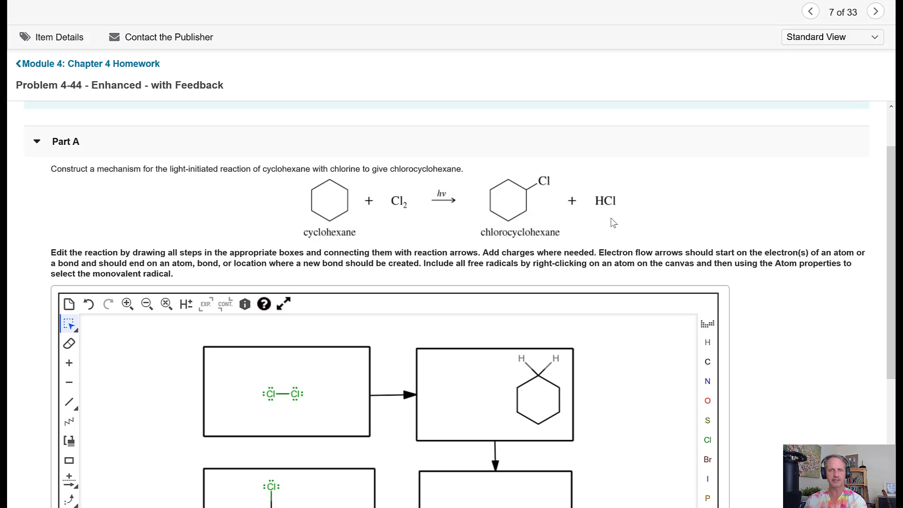
# Scroll down until the mechanism canvas shows all four boxes, including the empty one.
pyautogui.scroll(-2, 805, 267)
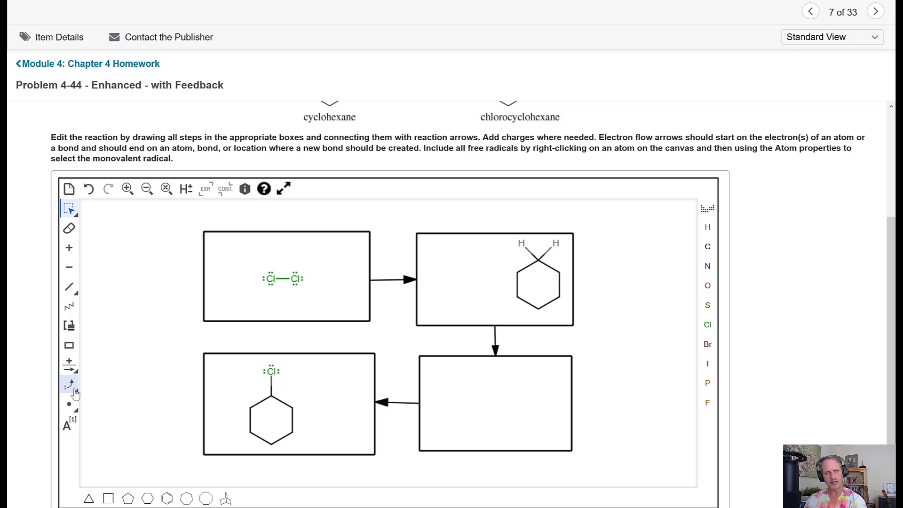
# In the first box, draw two single-electron fishhooks from the Cl–Cl bond to the right and left Cl.
pyautogui.click(70, 391)
pyautogui.click(90, 405)
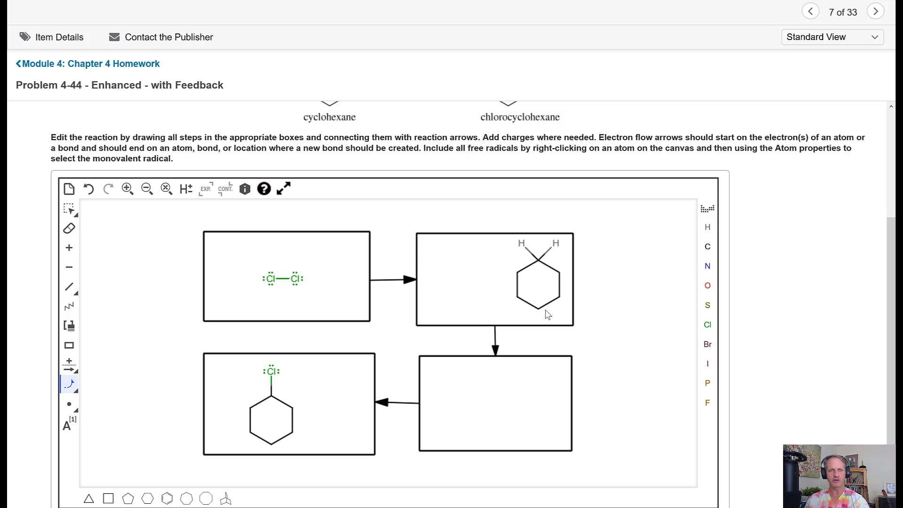
pyautogui.scroll(1, 371, 336)
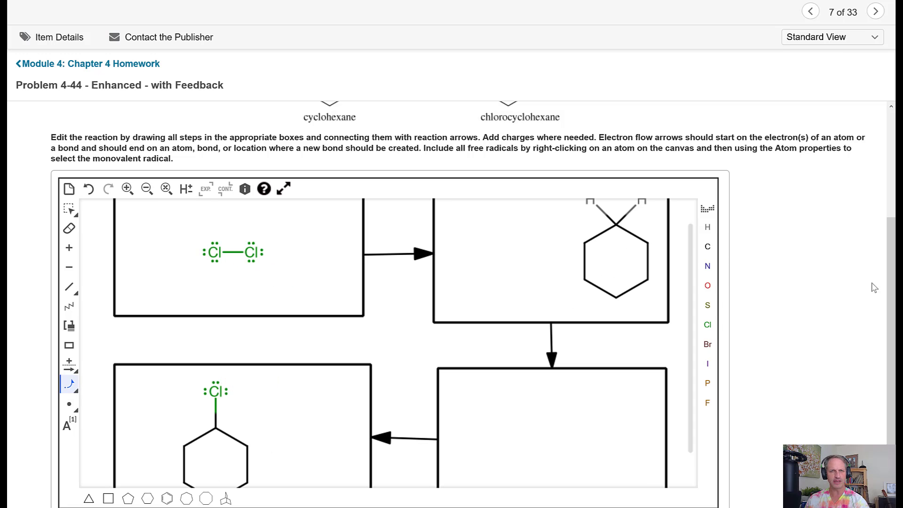
pyautogui.scroll(-1, 849, 295)
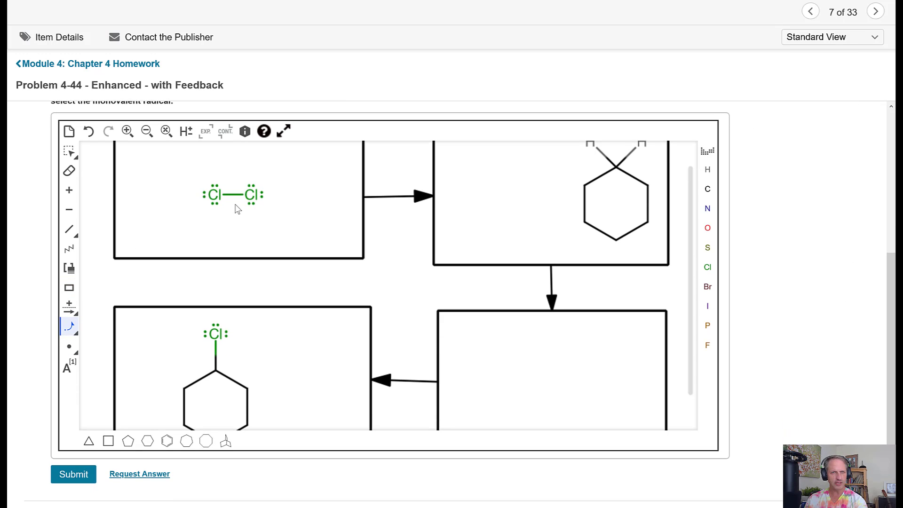
pyautogui.moveTo(233, 201); pyautogui.dragTo(252, 194)
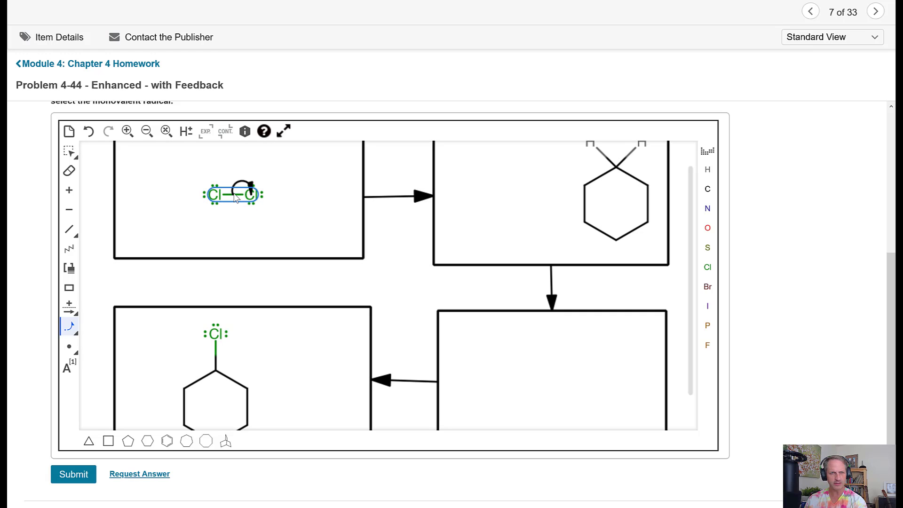
pyautogui.moveTo(236, 198); pyautogui.dragTo(215, 194)
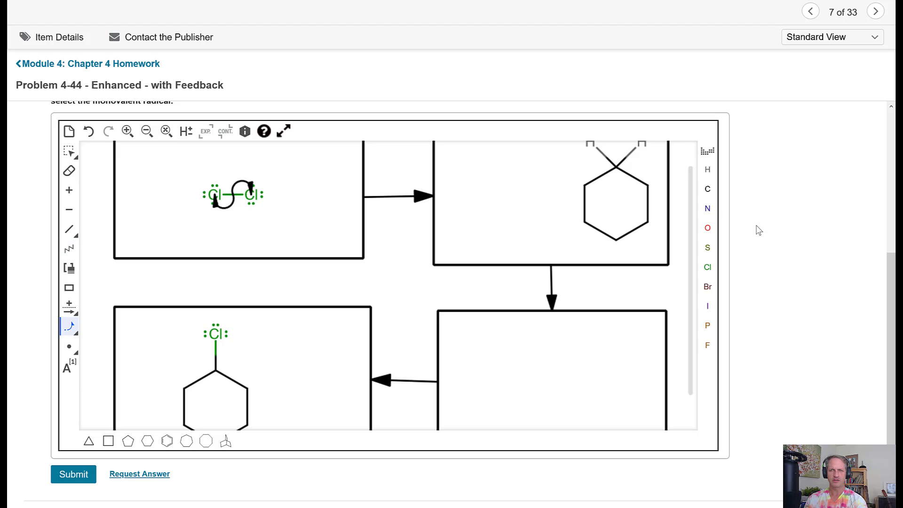
# Place two chlorine atoms in the second box, one lower and one at the top left.
pyautogui.scroll(1, 771, 223)
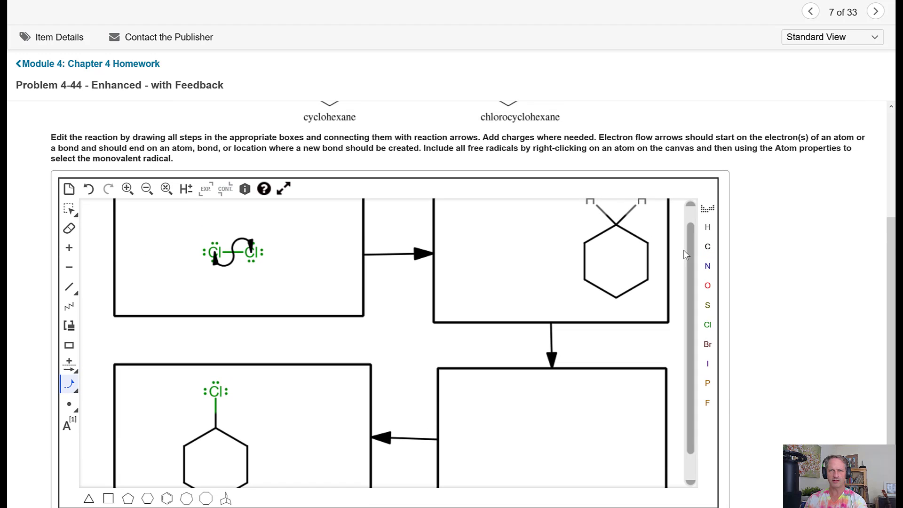
pyautogui.moveTo(690, 234); pyautogui.dragTo(693, 218)
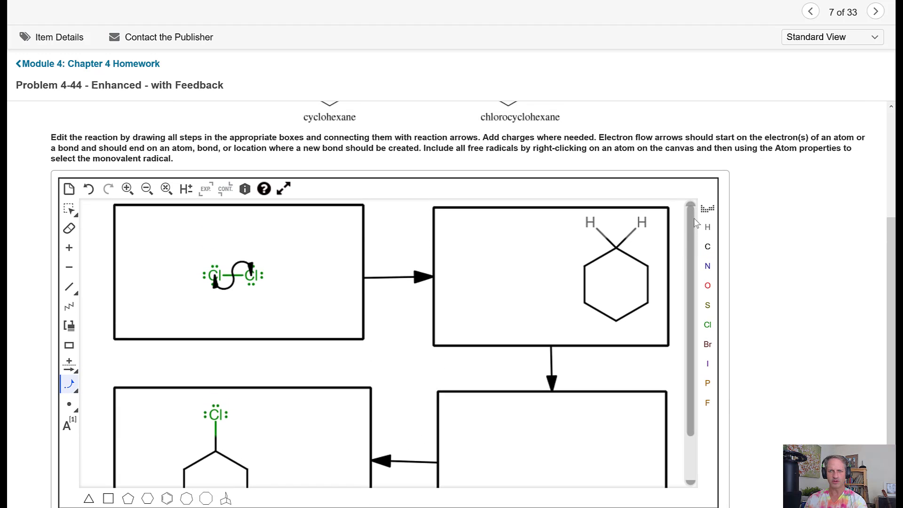
pyautogui.click(708, 325)
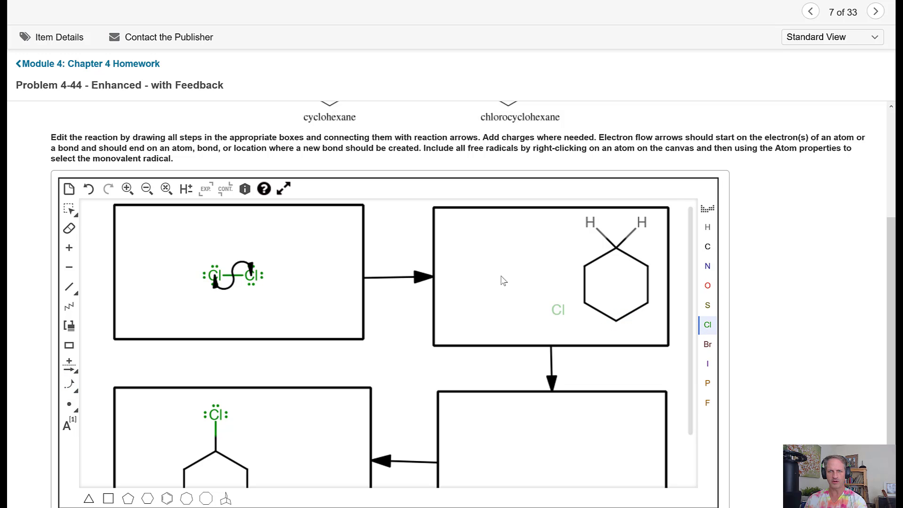
pyautogui.click(467, 328)
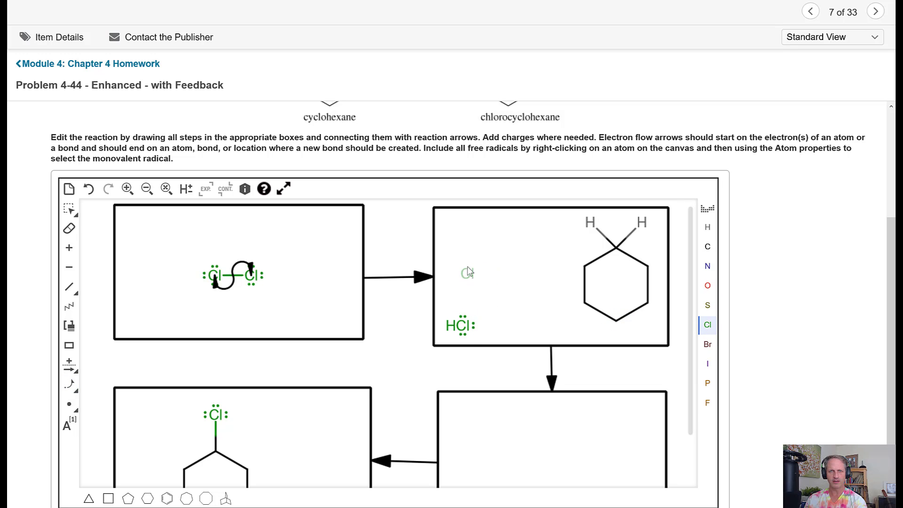
pyautogui.click(459, 239)
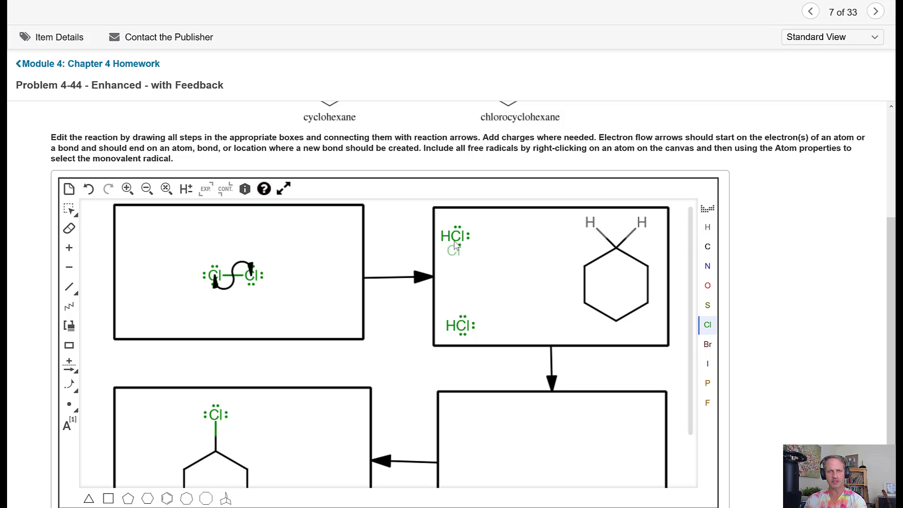
# Add a radical electron to both chlorines, making two Cl· radicals.
pyautogui.click(71, 409)
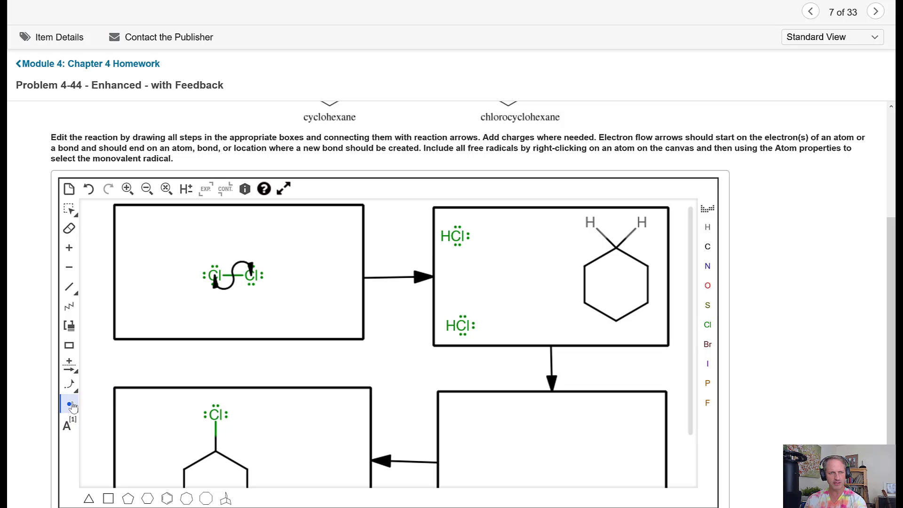
pyautogui.click(456, 242)
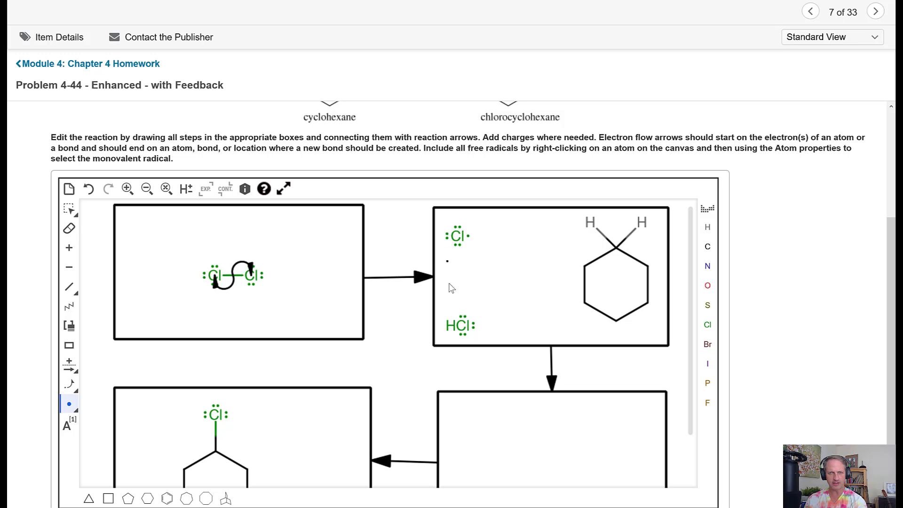
pyautogui.click(461, 333)
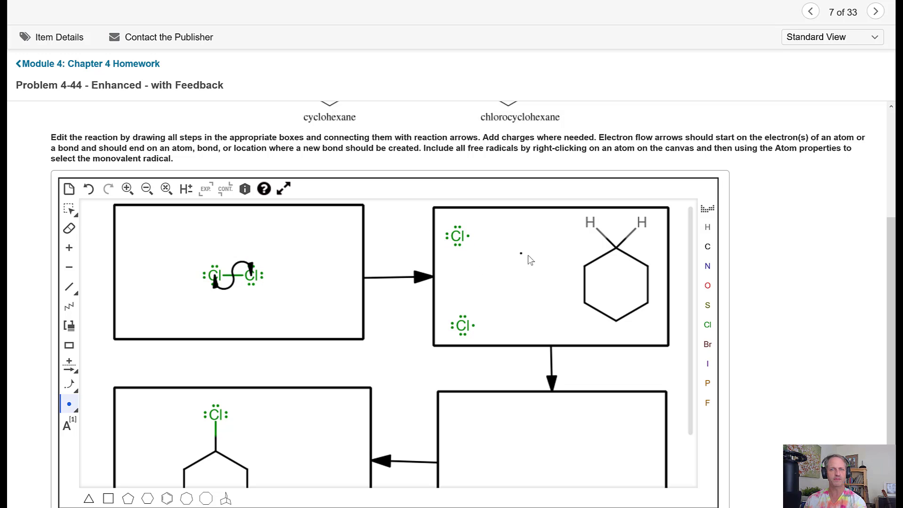
# Draw a fishhook from the upper Cl radical's electron toward cyclohexane's left hydrogen.
pyautogui.click(70, 384)
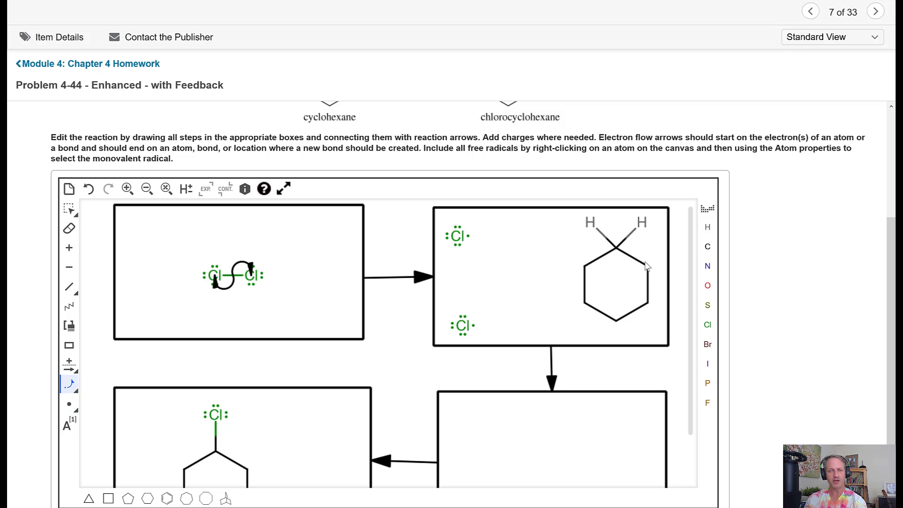
pyautogui.click(465, 243)
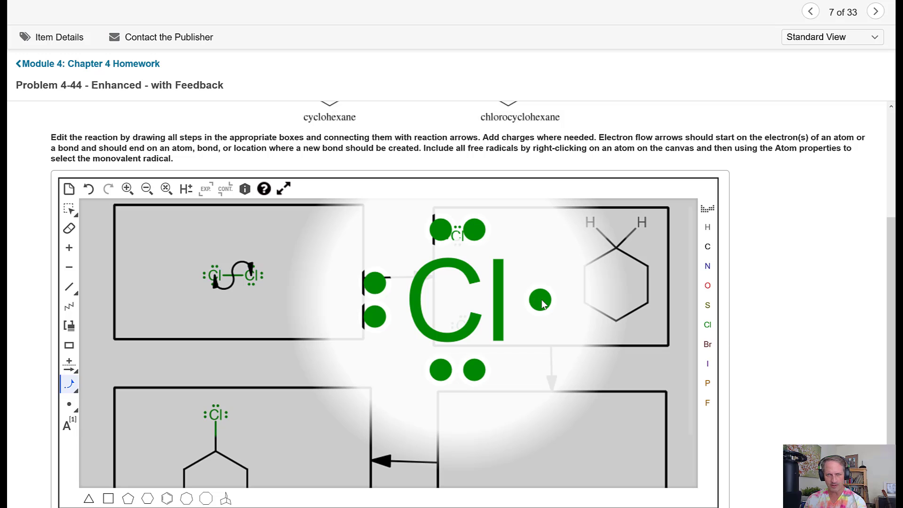
pyautogui.moveTo(541, 303); pyautogui.dragTo(587, 224)
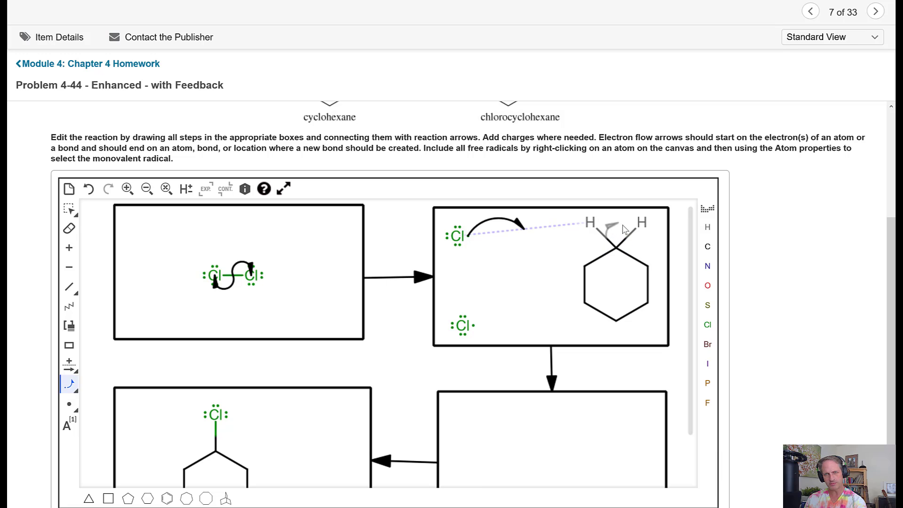
# Add fishhooks from the left C–H bond to the ring carbon and to meet the chlorine's arrow.
pyautogui.click(617, 249)
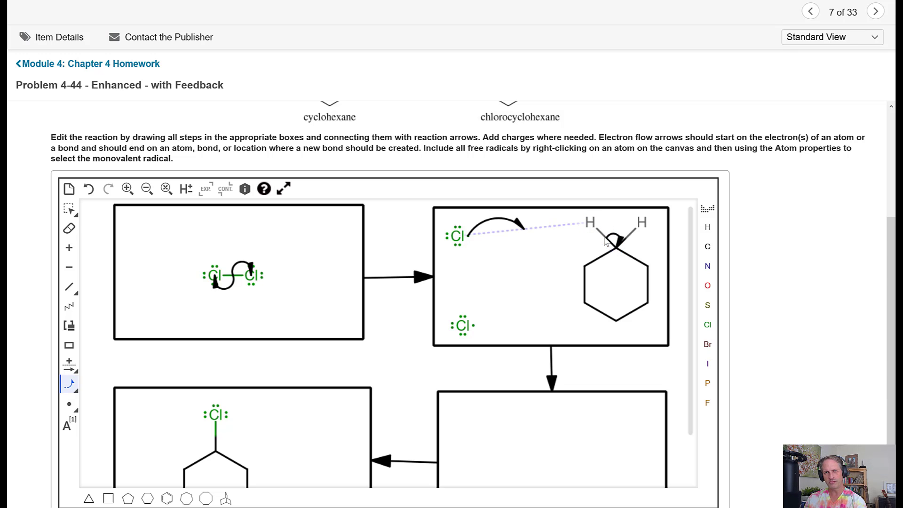
pyautogui.moveTo(604, 239); pyautogui.dragTo(466, 241)
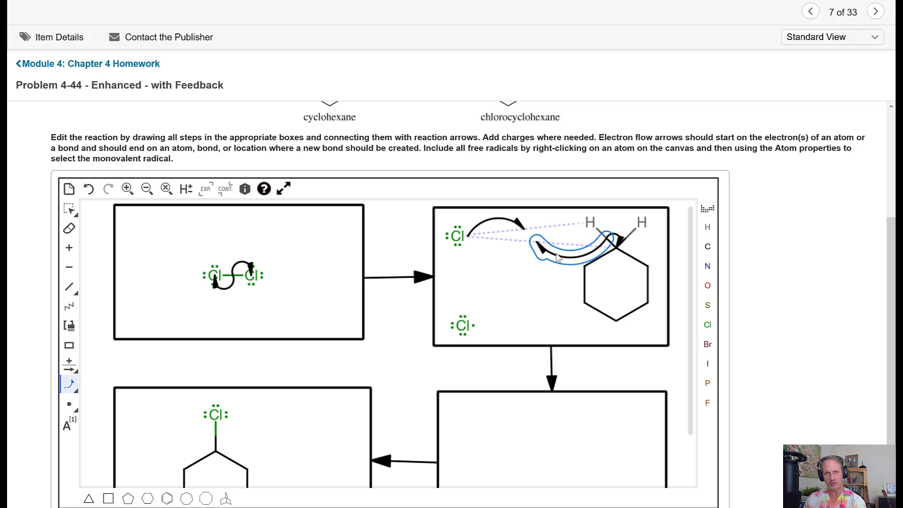
pyautogui.click(560, 257)
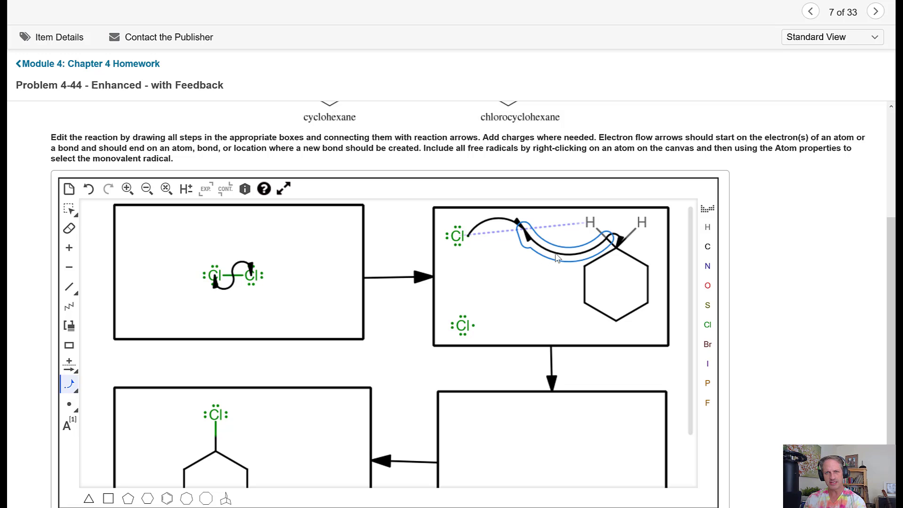
pyautogui.click(556, 258)
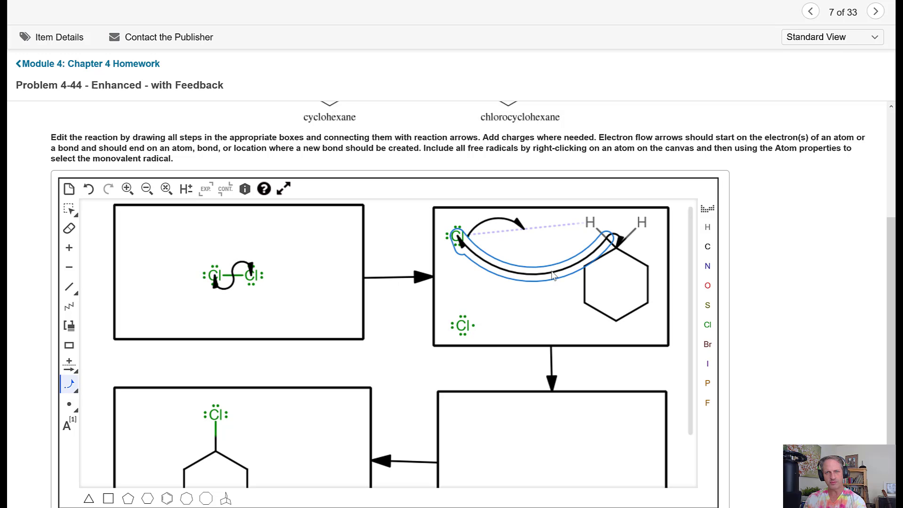
pyautogui.click(553, 274)
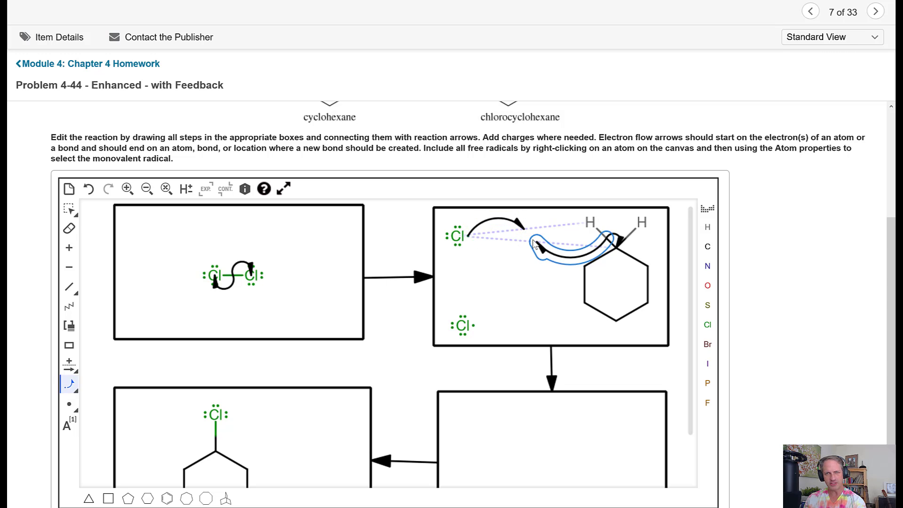
pyautogui.click(560, 261)
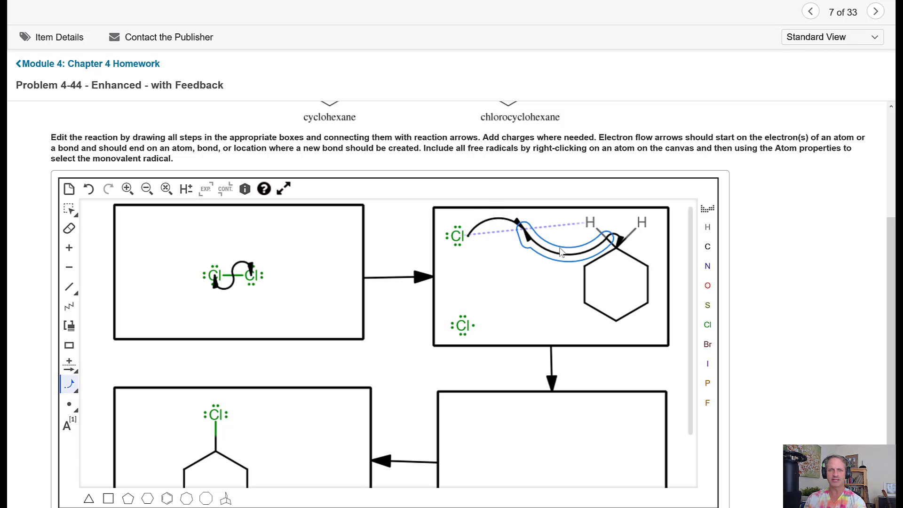
# Place a cyclohexane ring in the third box with a radical electron on its top-left carbon.
pyautogui.scroll(-2, 792, 254)
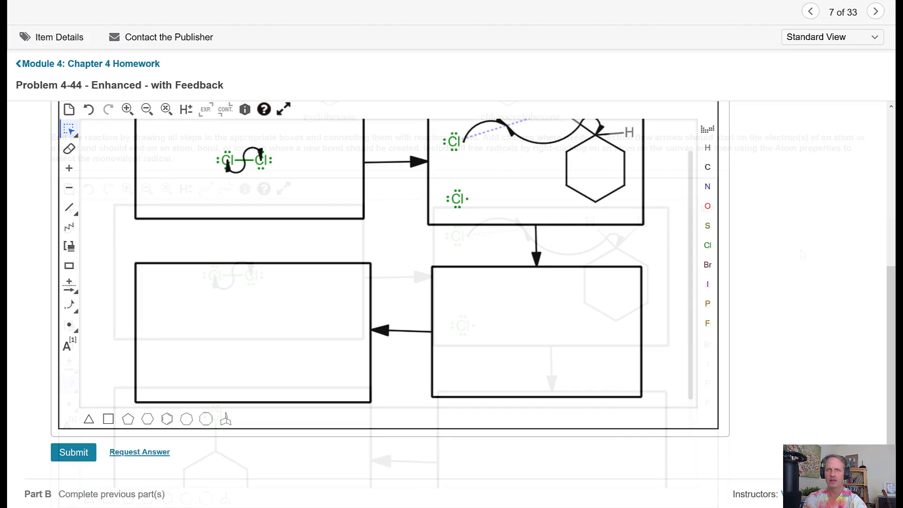
pyautogui.click(147, 419)
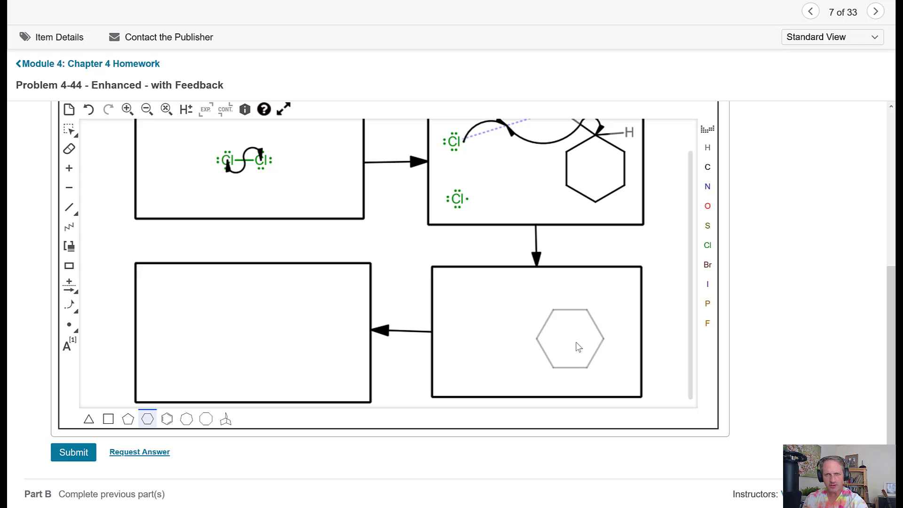
pyautogui.click(585, 347)
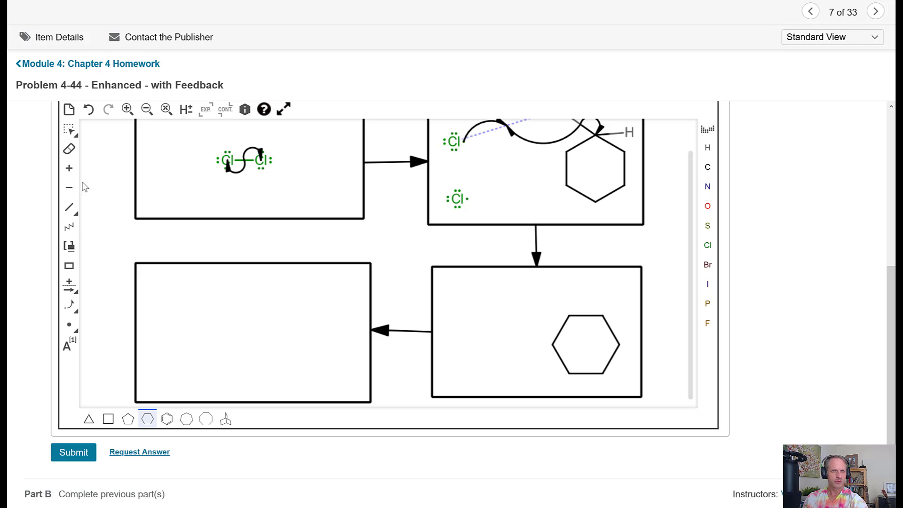
pyautogui.click(70, 330)
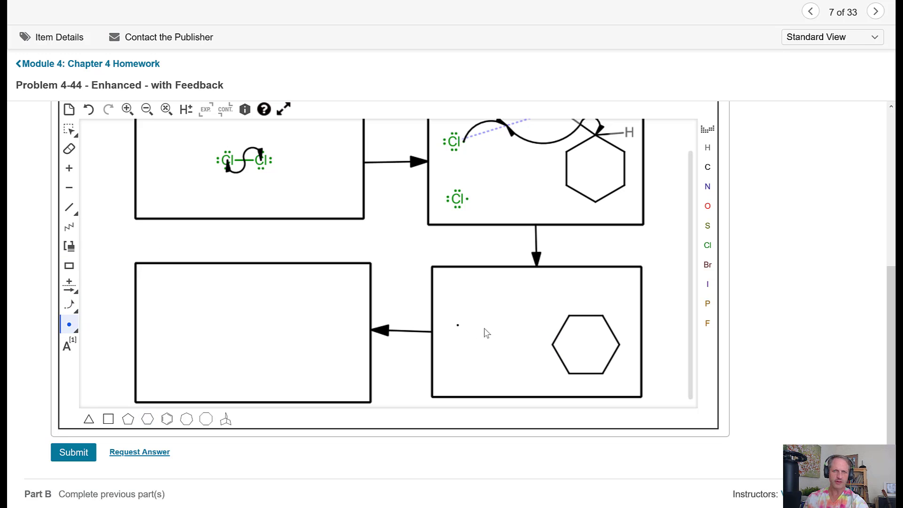
pyautogui.click(566, 320)
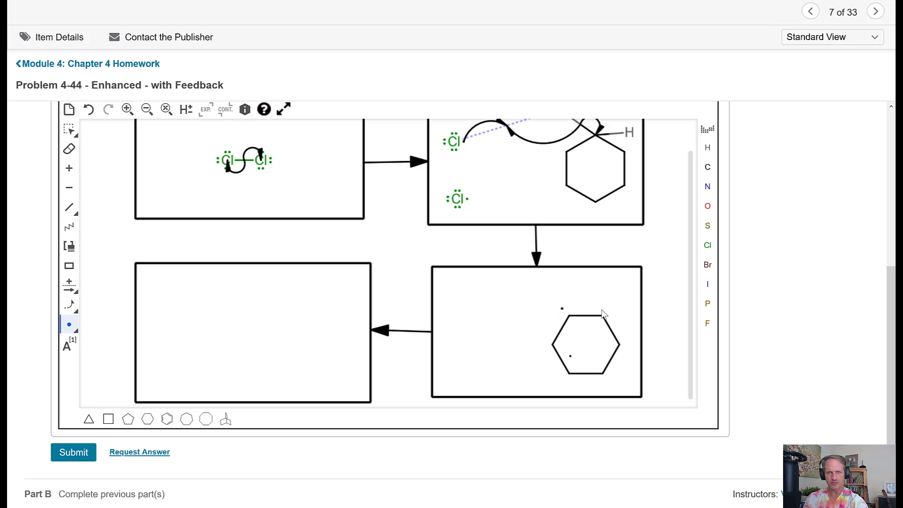
# Draw a Cl–Cl molecule beside the cyclohexyl radical in the third box.
pyautogui.click(709, 245)
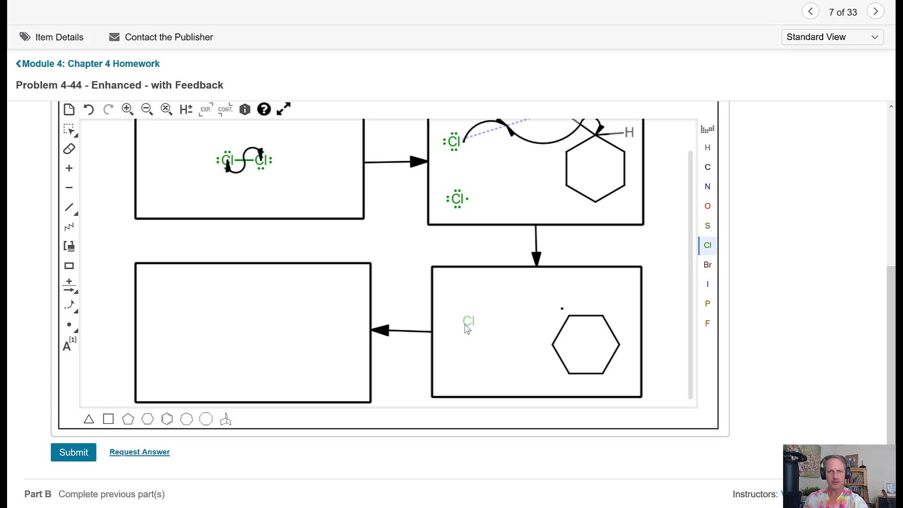
pyautogui.click(448, 375)
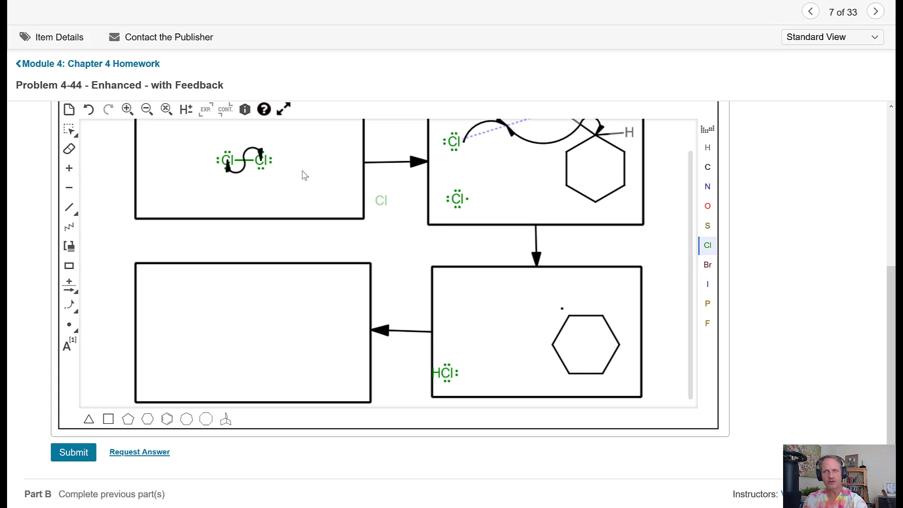
pyautogui.click(70, 206)
pyautogui.moveTo(455, 373); pyautogui.dragTo(486, 376)
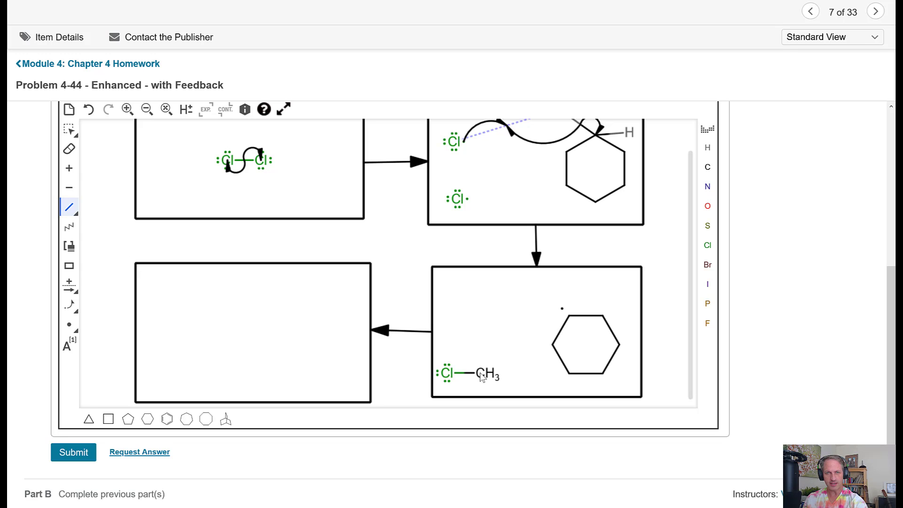
pyautogui.click(708, 247)
pyautogui.click(485, 373)
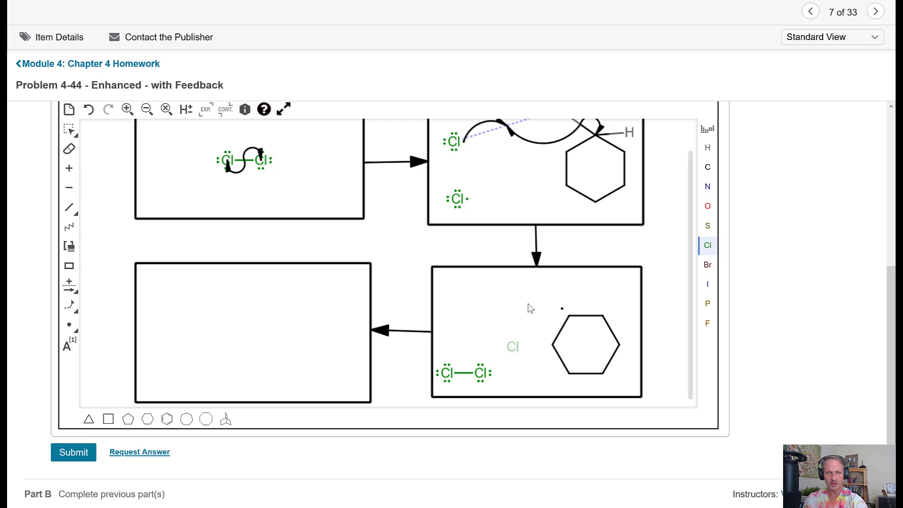
pyautogui.click(70, 311)
# Draw fishhooks from the Cl–Cl bond onto the left chlorine and toward the cyclohexyl radical electron.
pyautogui.click(75, 310)
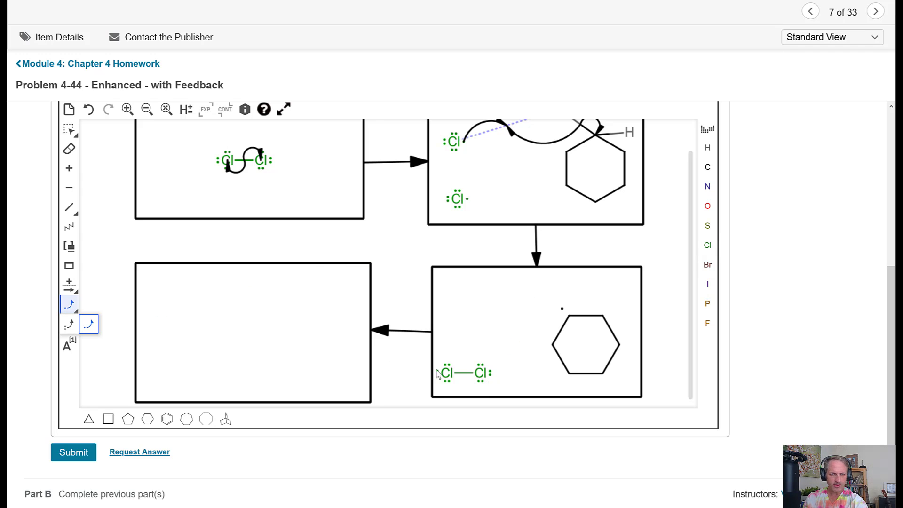
pyautogui.click(90, 329)
pyautogui.moveTo(459, 381); pyautogui.dragTo(571, 318)
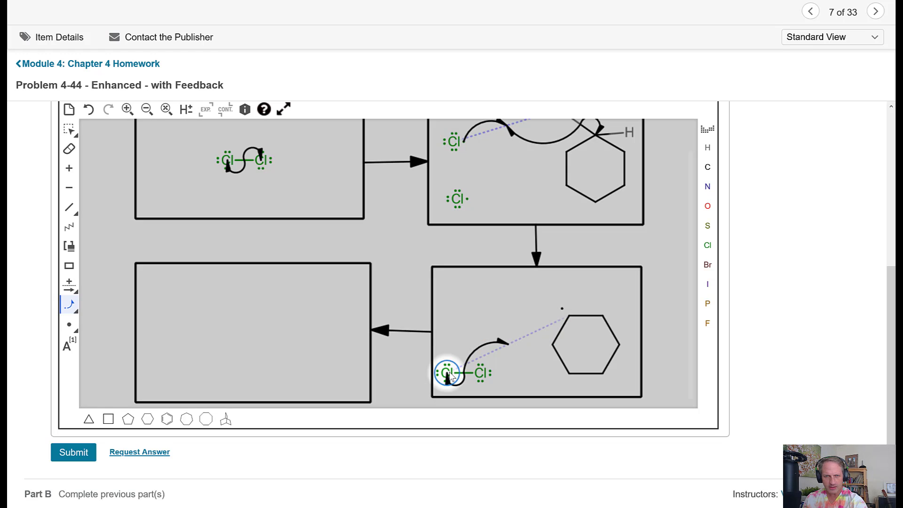
pyautogui.click(450, 374)
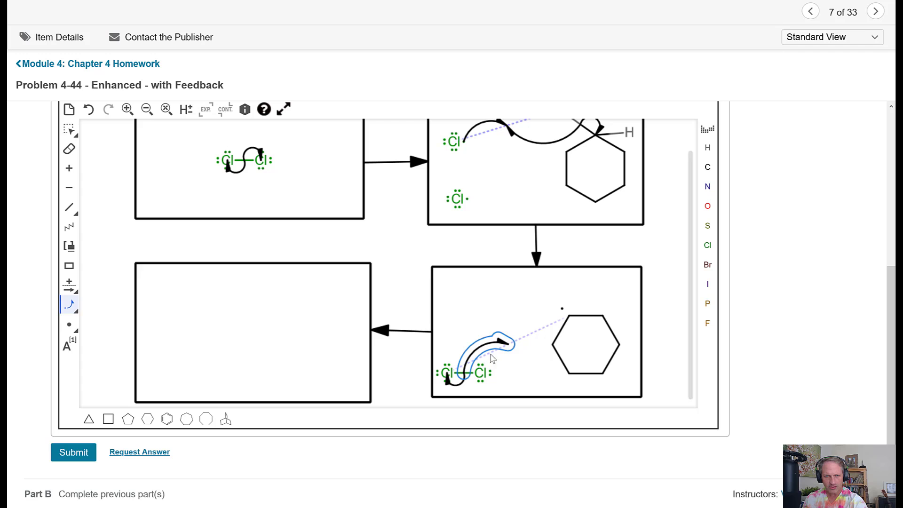
pyautogui.moveTo(538, 337); pyautogui.dragTo(568, 321)
pyautogui.click(450, 370)
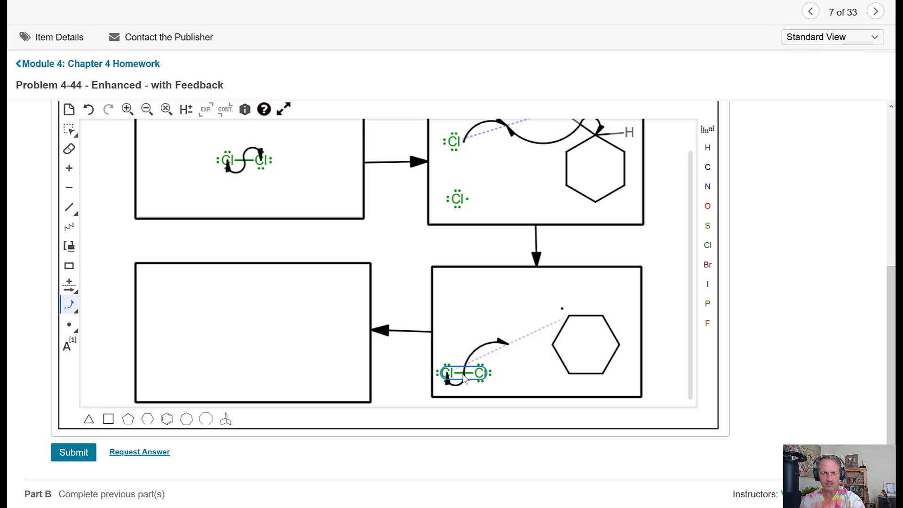
# Redraw the Cl–Cl fishhooks: one to the left chlorine, one from the right chlorine toward the radical electron.
pyautogui.click(464, 378)
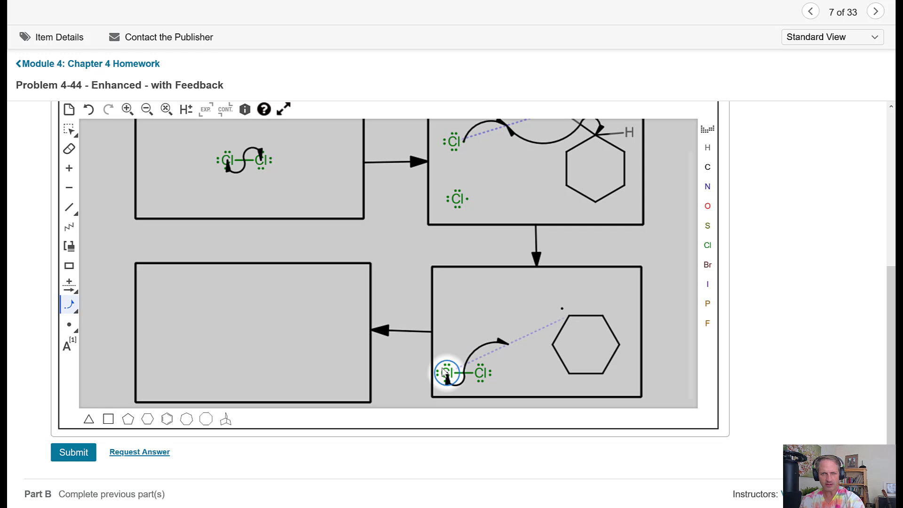
pyautogui.moveTo(447, 373); pyautogui.dragTo(447, 373)
pyautogui.click(447, 373)
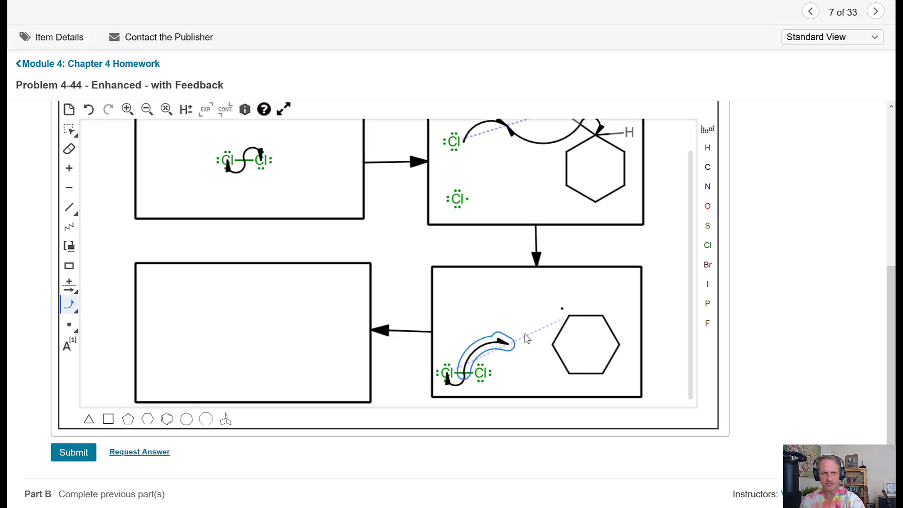
pyautogui.click(564, 325)
pyautogui.click(564, 325)
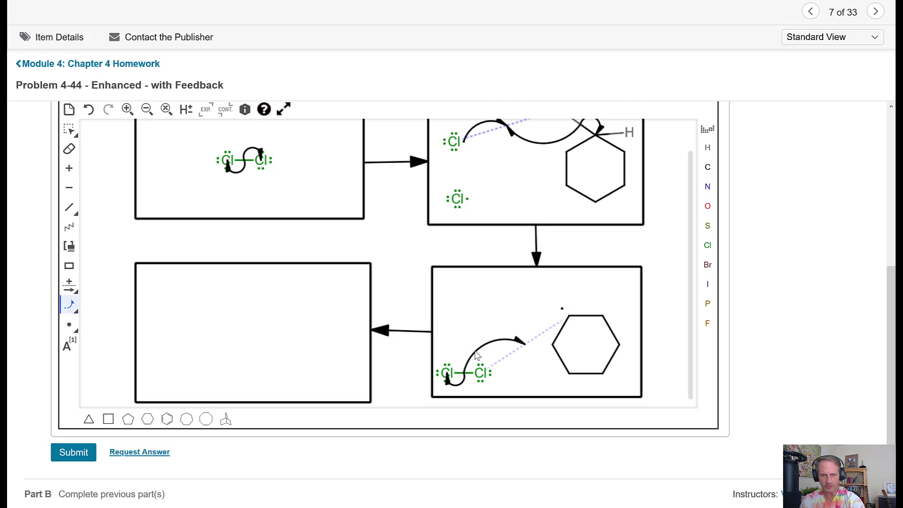
pyautogui.click(484, 377)
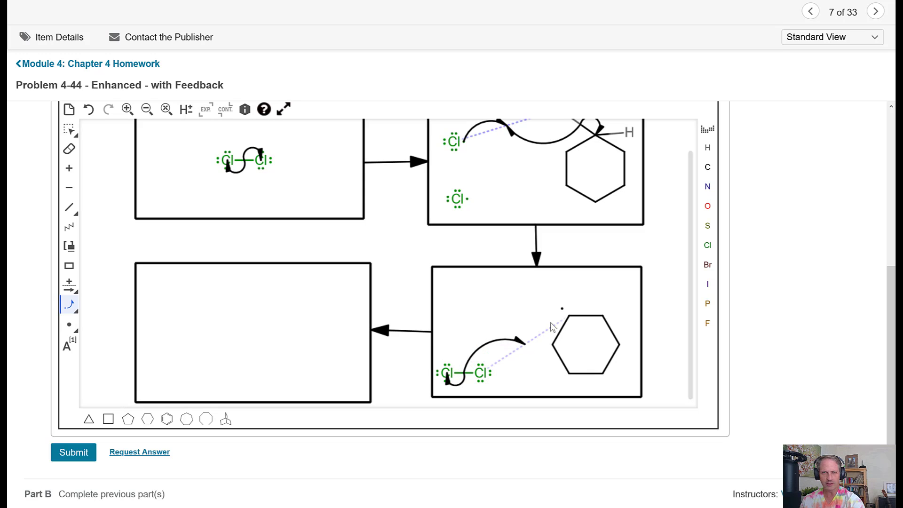
pyautogui.click(567, 318)
pyautogui.click(566, 320)
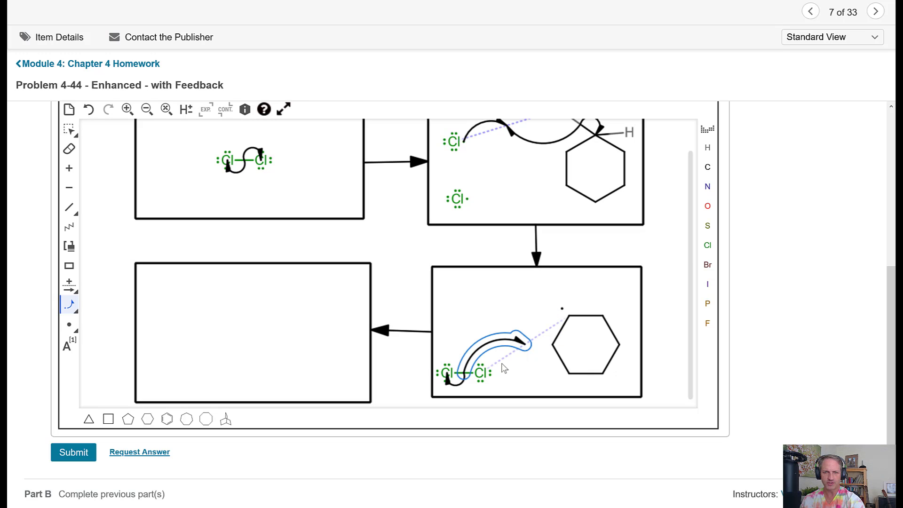
# Draw a fishhook from the ring's radical electron to the right chlorine, forming the C–Cl bond.
pyautogui.click(480, 373)
pyautogui.click(530, 326)
pyautogui.click(565, 316)
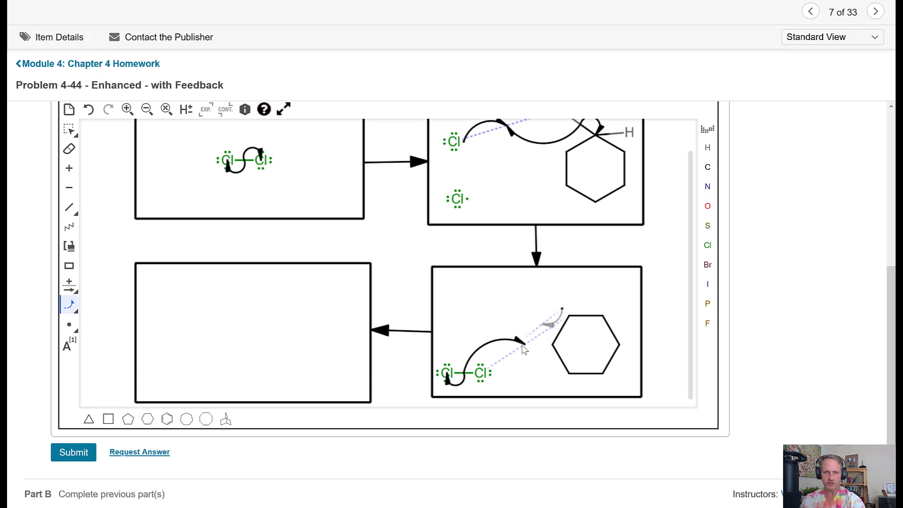
pyautogui.click(483, 373)
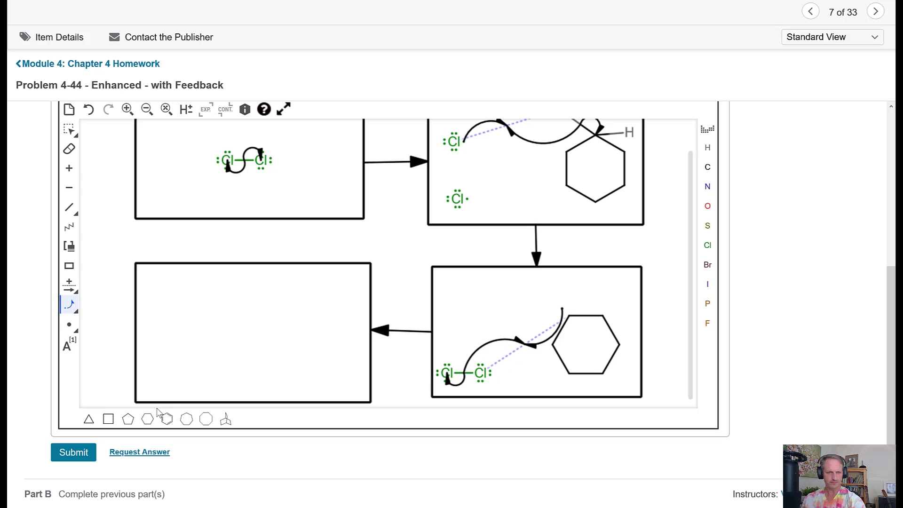
# Draw chlorocyclohexane in the last box: a cyclohexane ring with Cl on its left carbon.
pyautogui.click(147, 418)
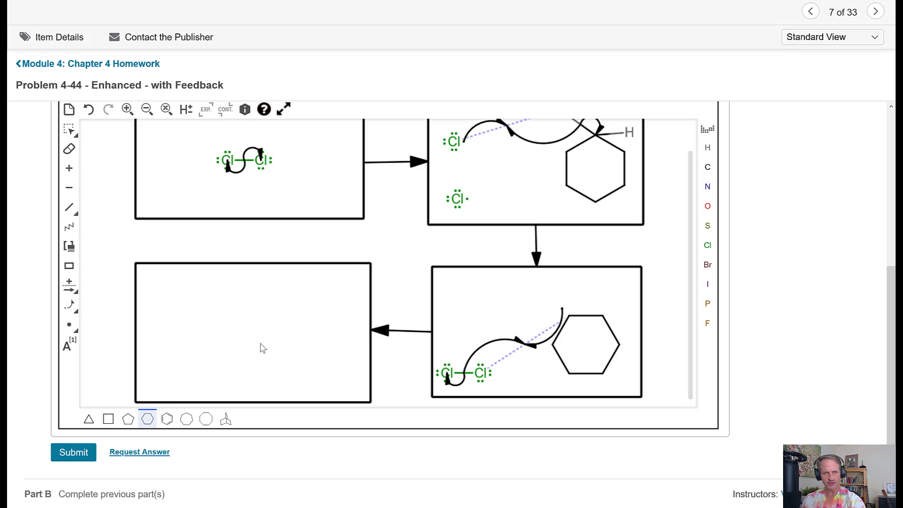
pyautogui.click(268, 344)
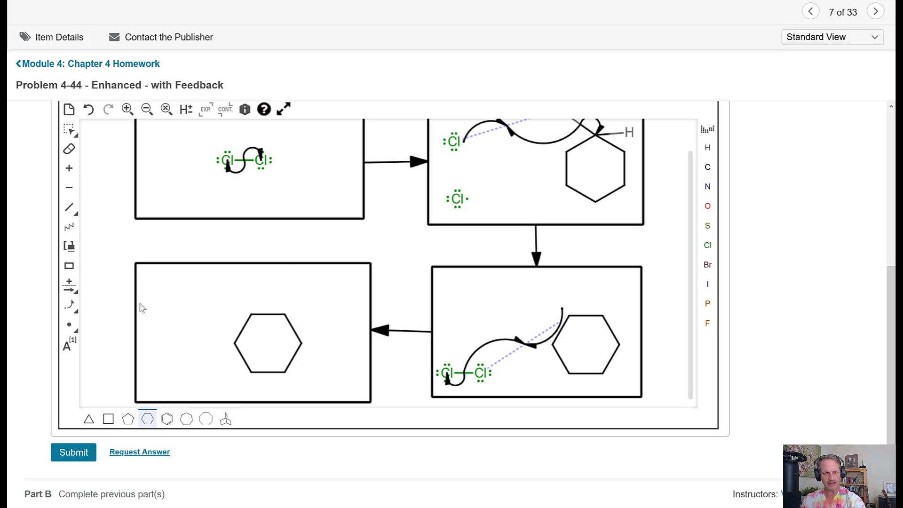
pyautogui.click(78, 209)
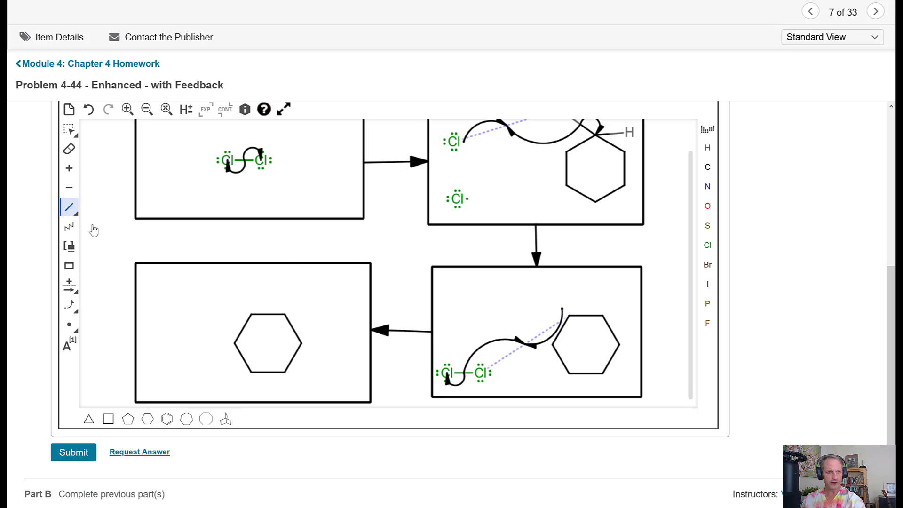
pyautogui.click(236, 343)
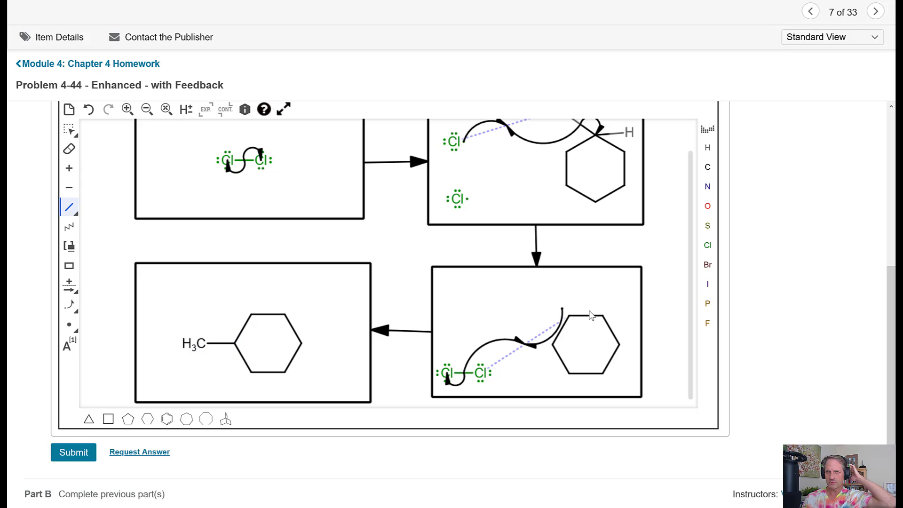
pyautogui.click(709, 245)
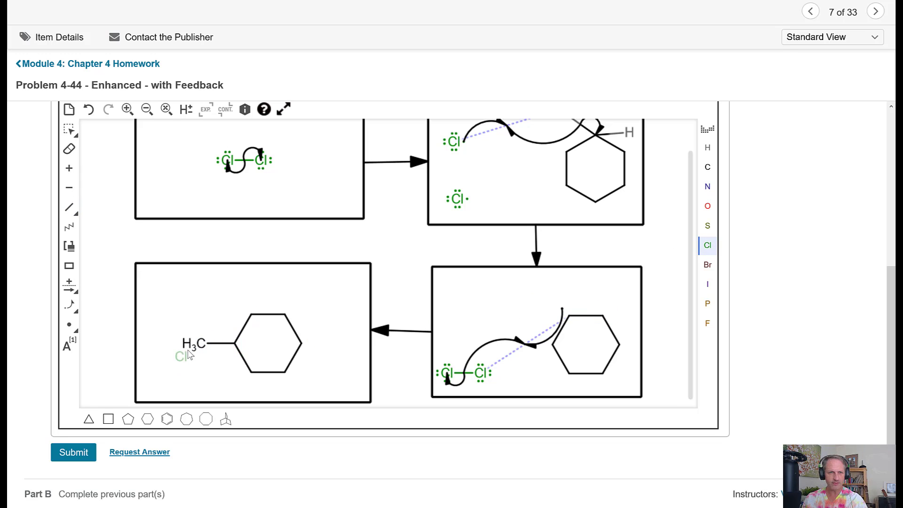
pyautogui.click(197, 345)
# Add a chlorine radical at the upper left of the last box.
pyautogui.click(157, 304)
pyautogui.click(69, 329)
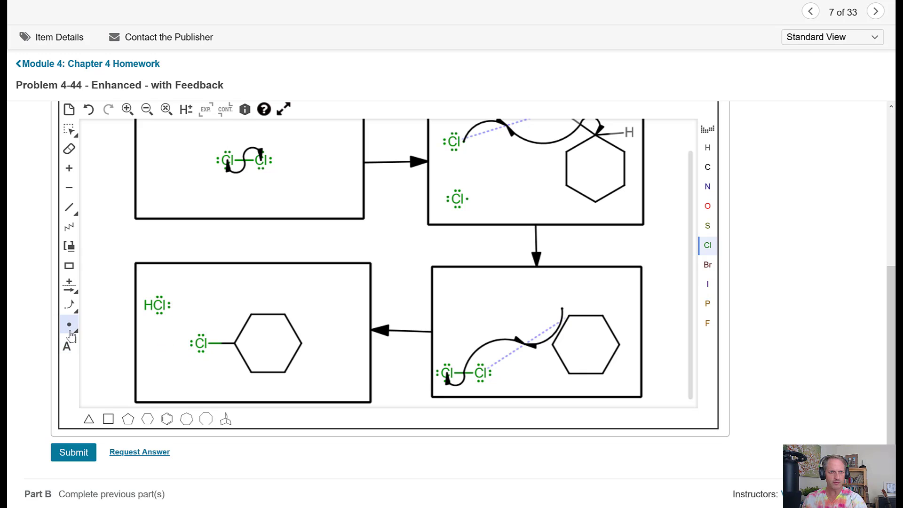
pyautogui.click(159, 306)
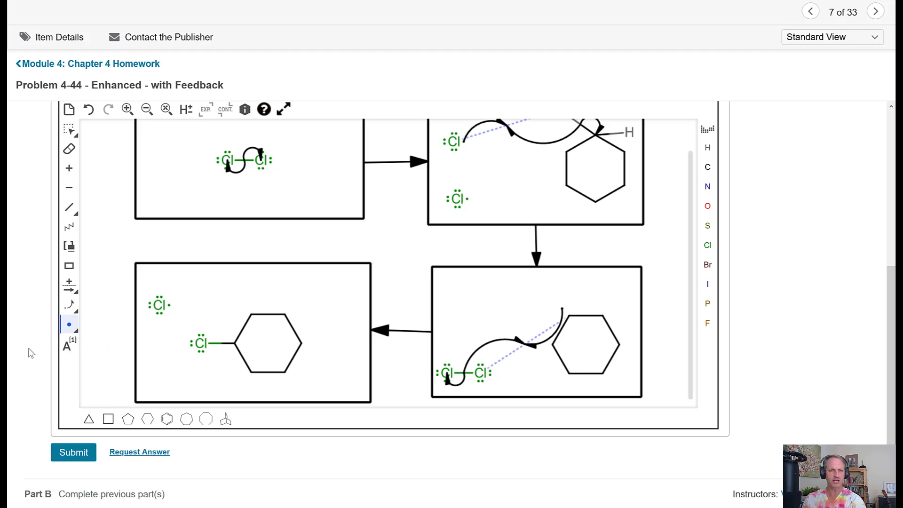
# Submit the completed four-box chlorination mechanism for grading.
pyautogui.click(74, 453)
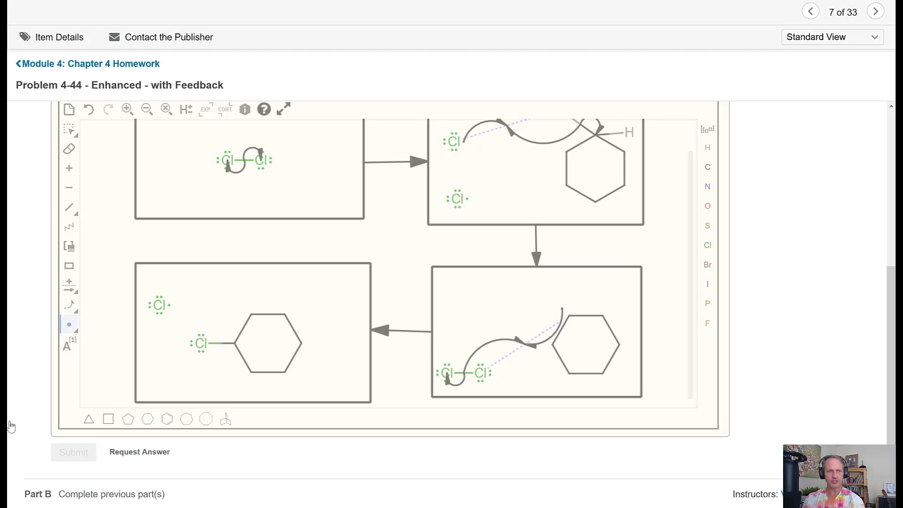